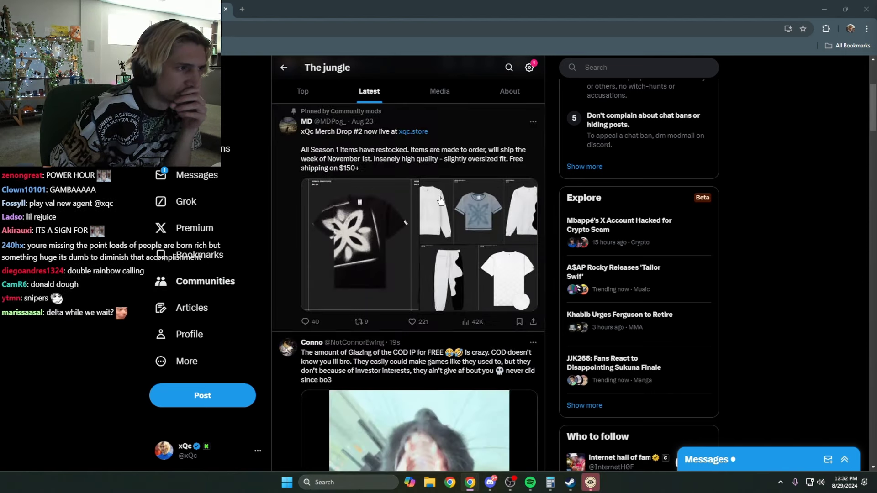
pyautogui.scroll(-3, 441, 201)
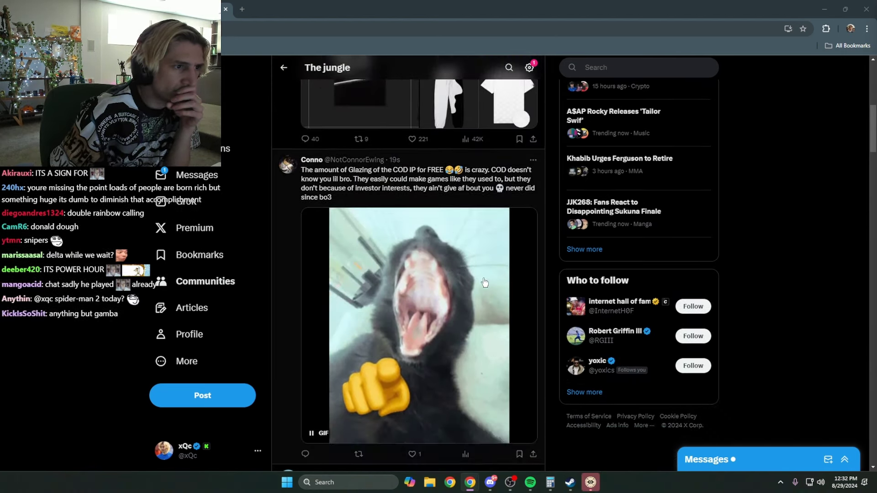
pyautogui.scroll(-1, 484, 282)
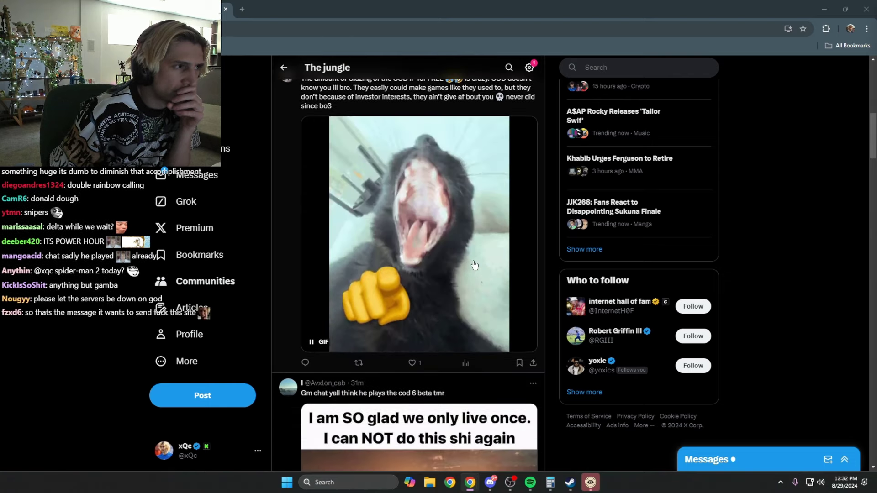
pyautogui.scroll(1, 473, 264)
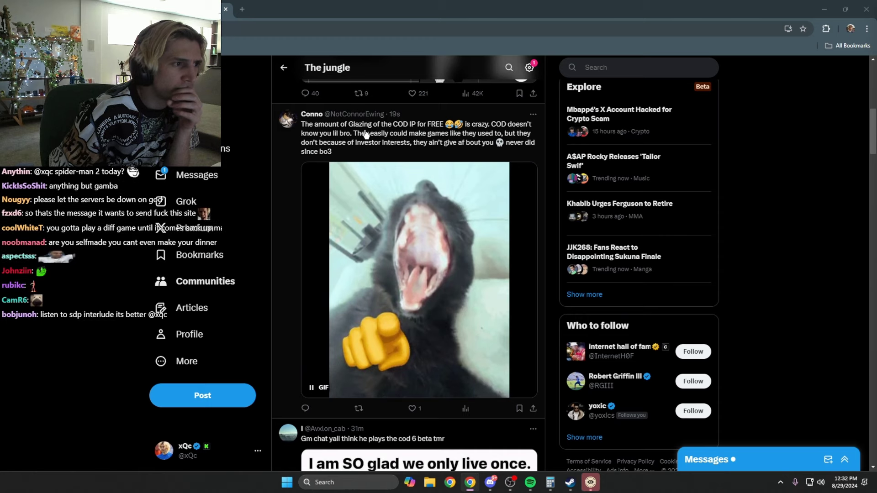
pyautogui.scroll(-1, 365, 133)
pyautogui.scroll(-1, 370, 135)
pyautogui.scroll(-2, 378, 137)
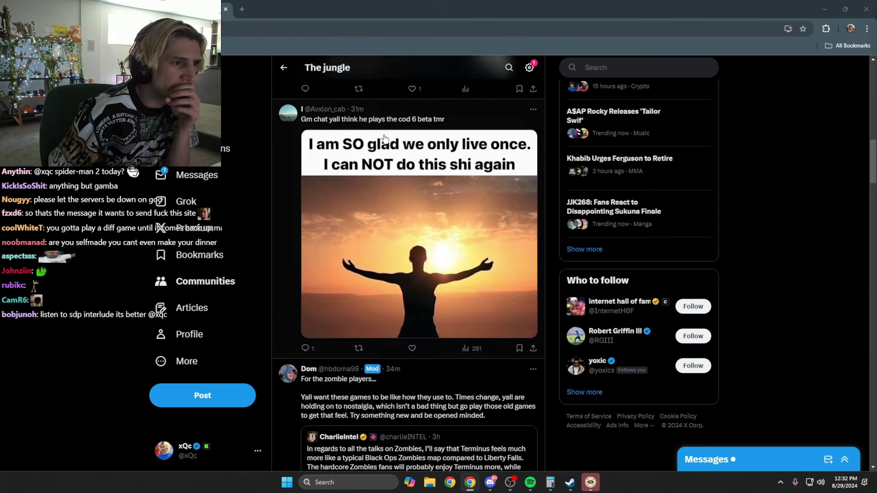
pyautogui.scroll(-1, 425, 169)
pyautogui.scroll(1, 463, 196)
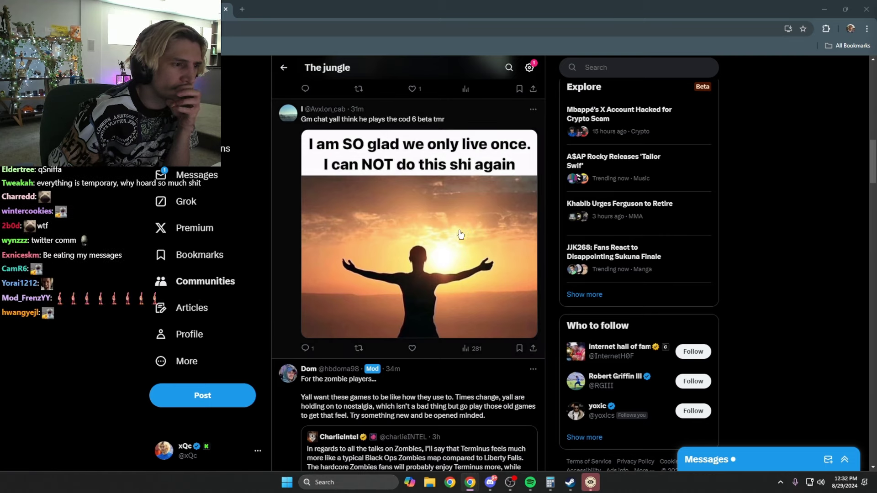
pyautogui.scroll(-1, 408, 153)
pyautogui.scroll(-1, 408, 153)
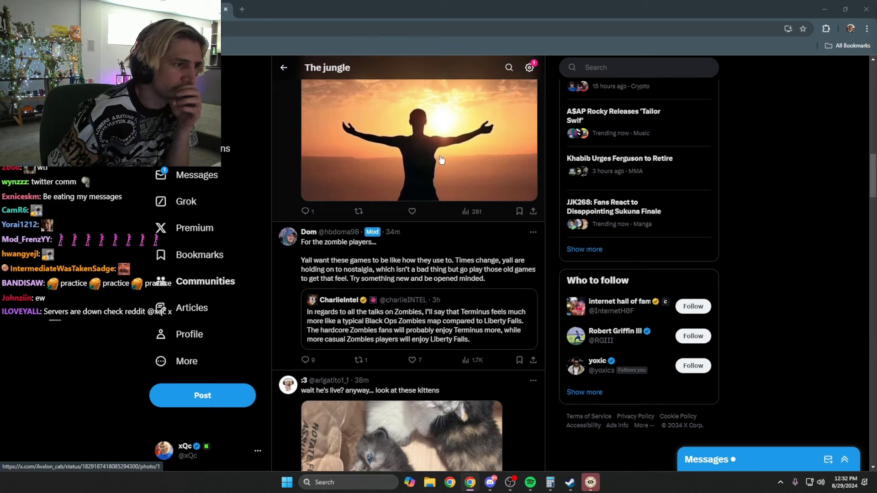
pyautogui.scroll(-2, 439, 161)
pyautogui.scroll(-4, 476, 165)
pyautogui.scroll(-2, 466, 147)
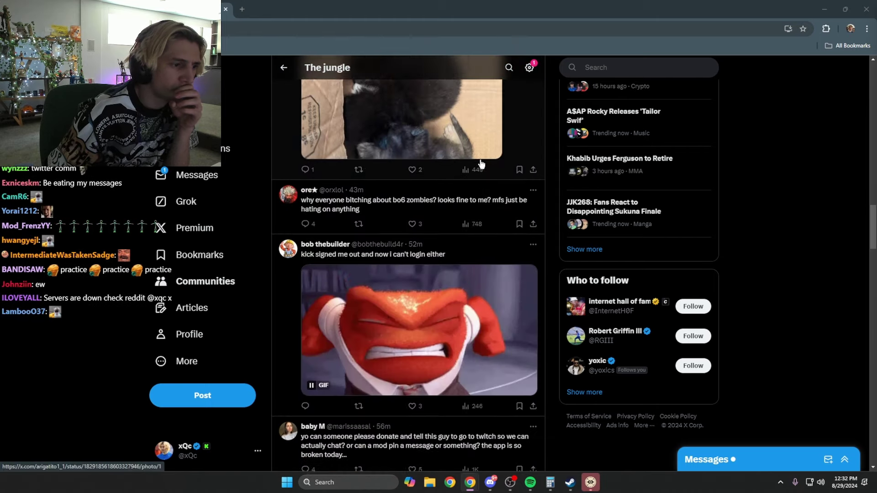
pyautogui.scroll(1, 452, 205)
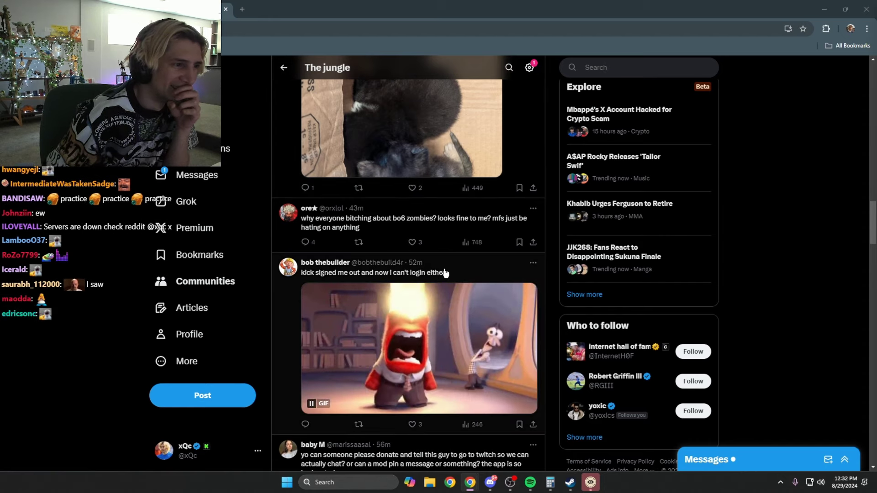
pyautogui.scroll(-2, 445, 273)
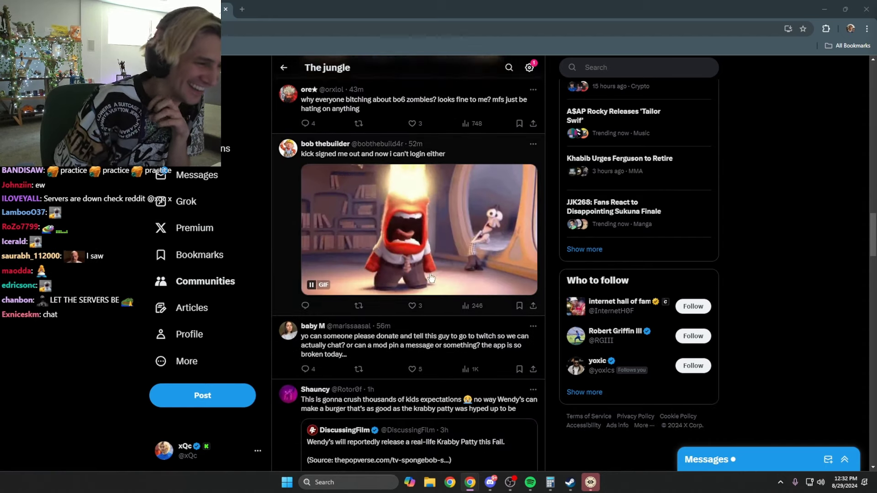
pyautogui.scroll(-1, 430, 278)
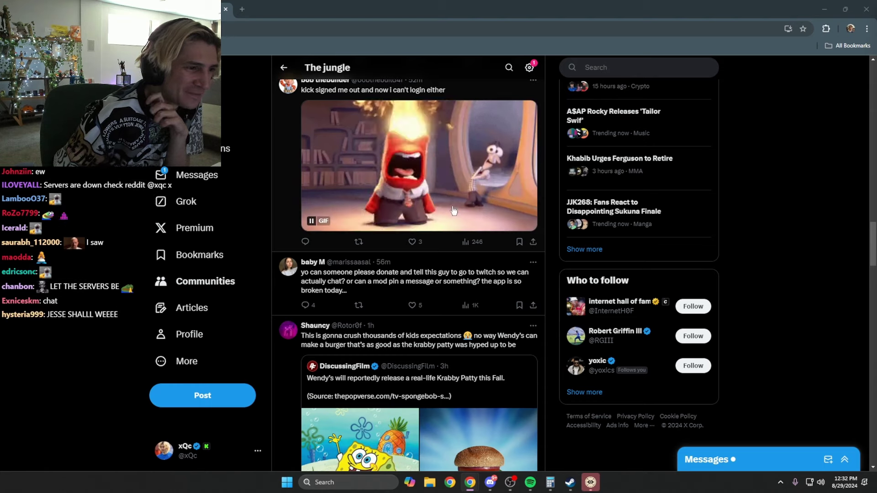
pyautogui.scroll(-1, 453, 211)
pyautogui.scroll(-2, 454, 210)
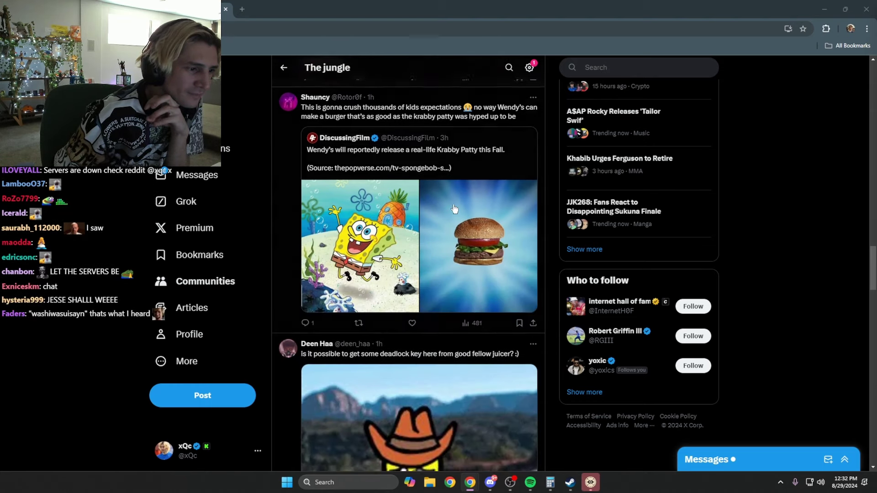
pyautogui.scroll(-2, 453, 211)
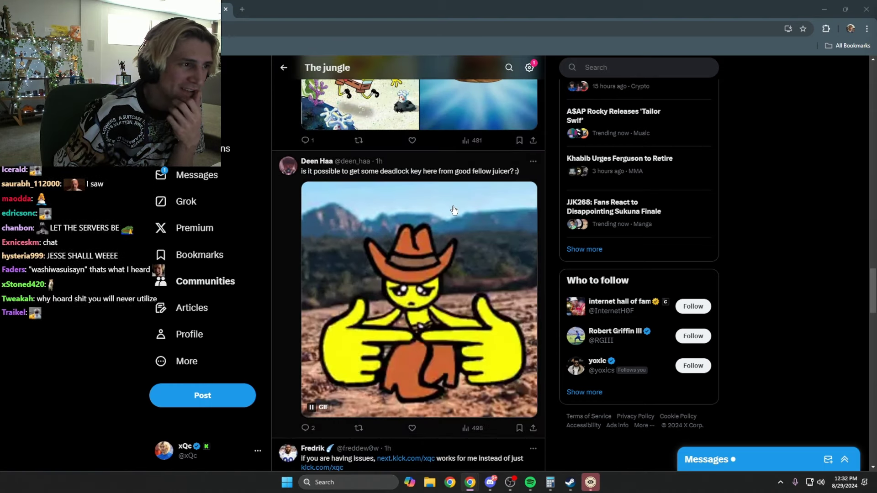
pyautogui.scroll(-3, 454, 211)
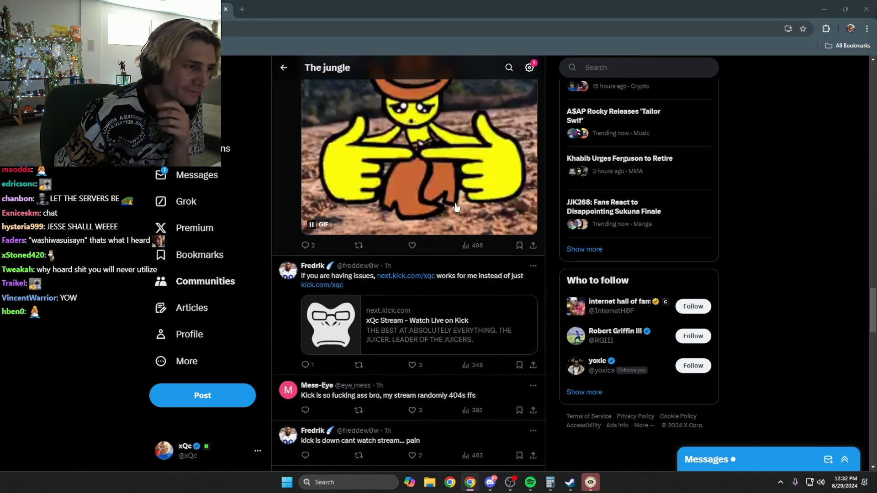
pyautogui.scroll(-1, 456, 208)
pyautogui.scroll(-1, 455, 207)
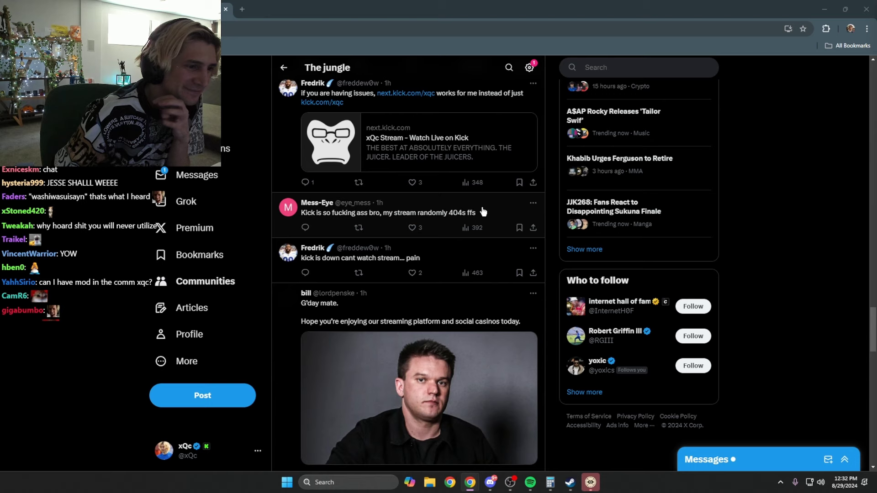
pyautogui.scroll(-1, 412, 267)
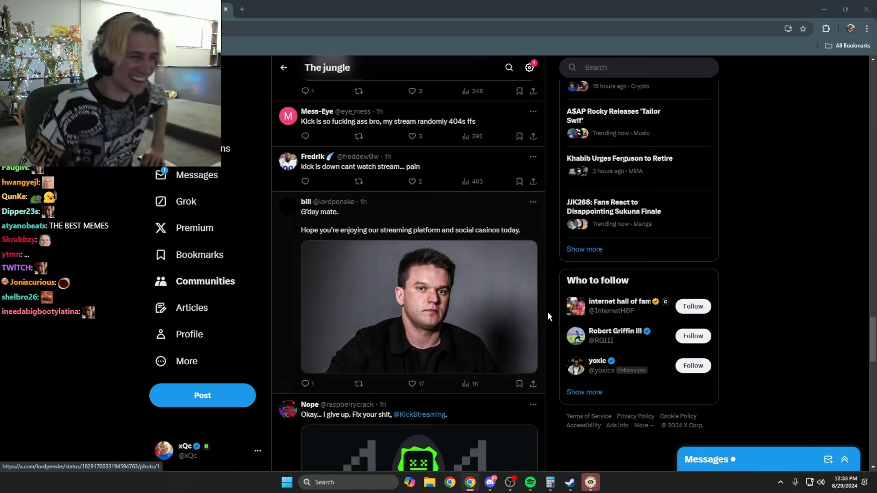
pyautogui.scroll(-1, 548, 315)
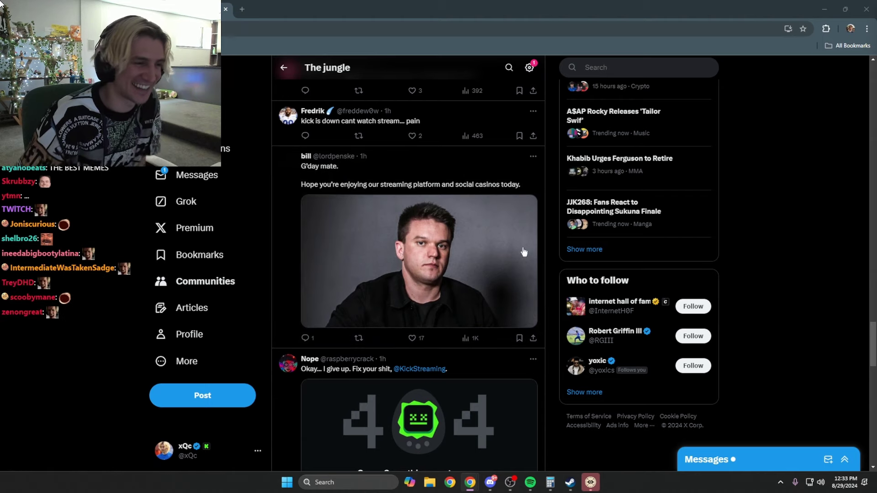
pyautogui.scroll(-2, 392, 241)
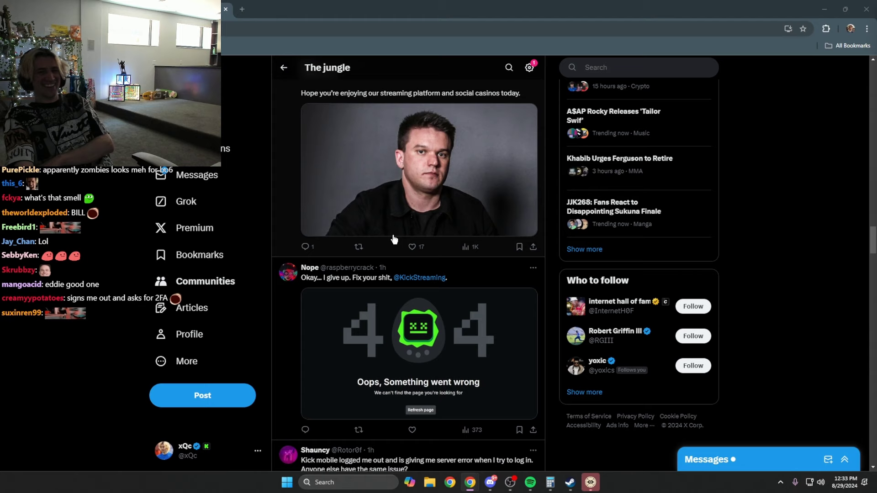
pyautogui.scroll(-1, 405, 250)
pyautogui.scroll(-2, 420, 228)
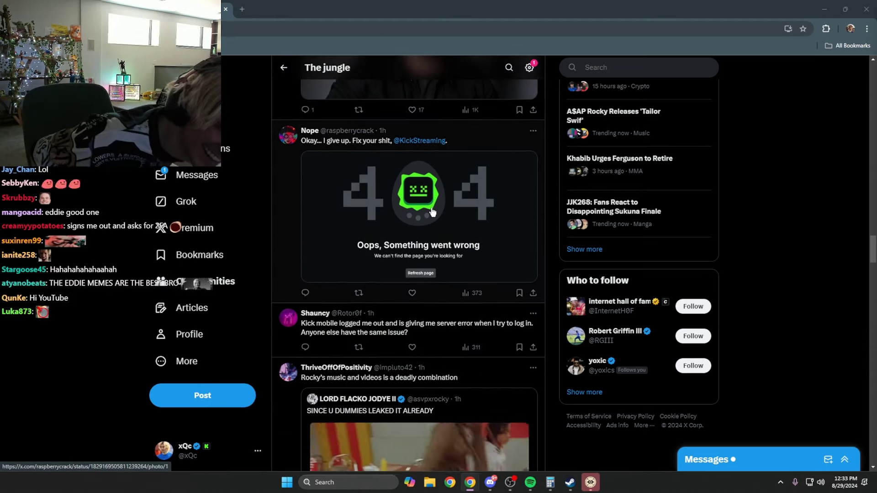
pyautogui.scroll(-3, 439, 206)
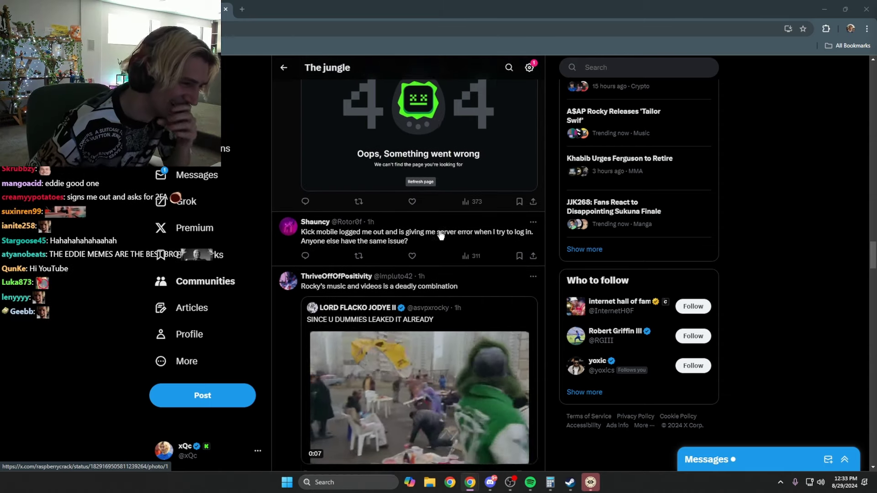
pyautogui.scroll(-2, 441, 235)
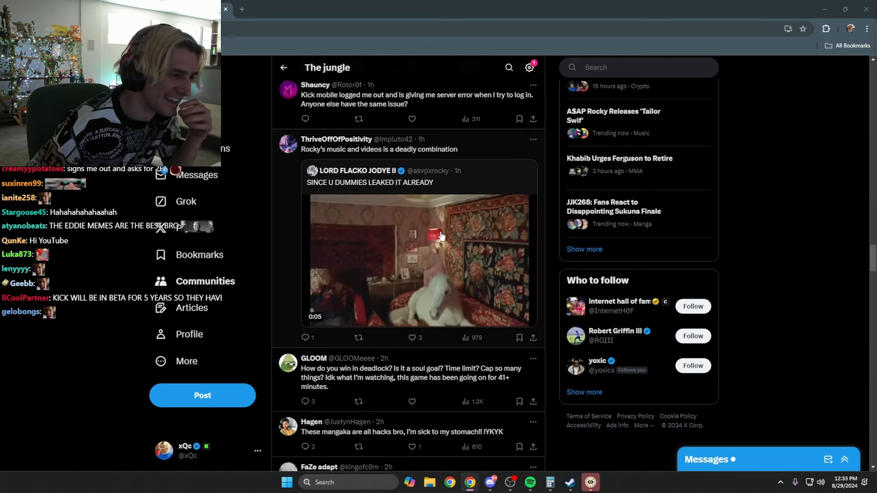
pyautogui.scroll(-2, 440, 236)
pyautogui.scroll(-2, 473, 202)
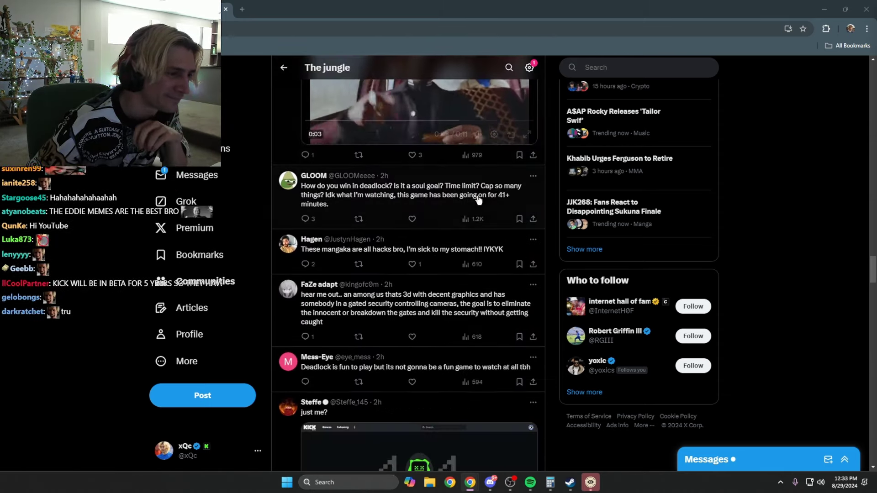
pyautogui.scroll(-2, 473, 206)
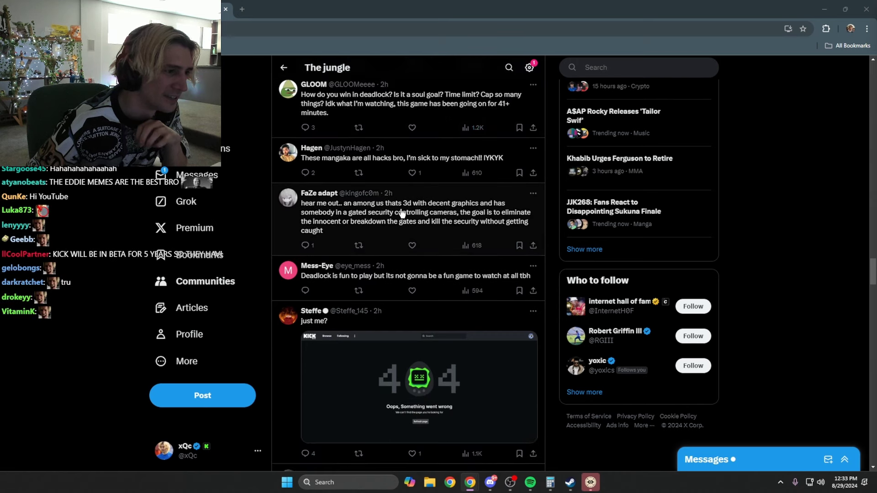
pyautogui.scroll(-1, 402, 215)
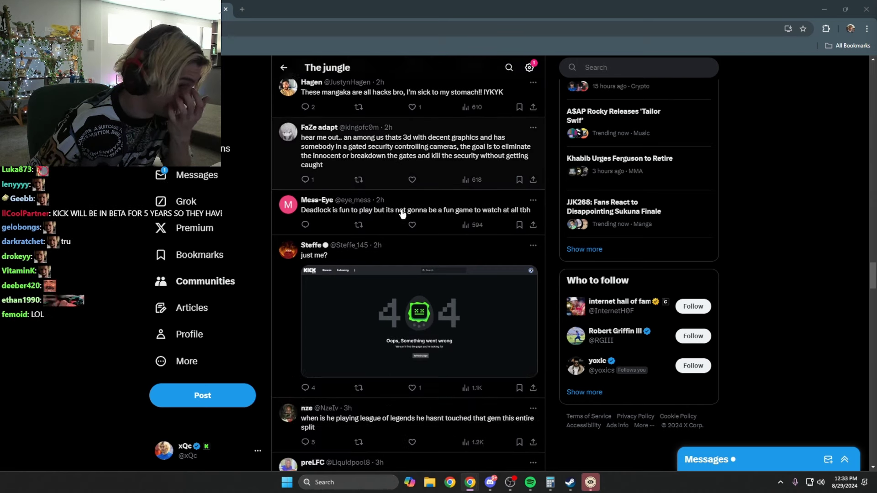
pyautogui.scroll(-1, 401, 216)
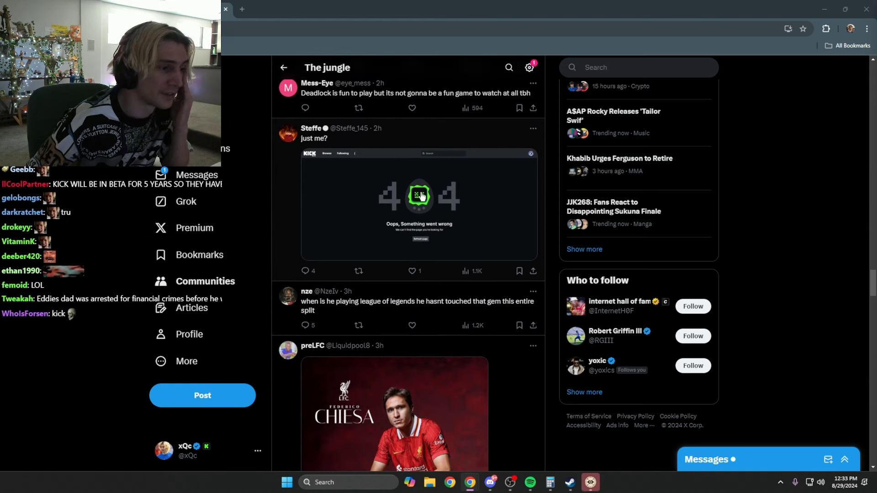
pyautogui.scroll(-1, 416, 187)
pyautogui.scroll(-2, 417, 186)
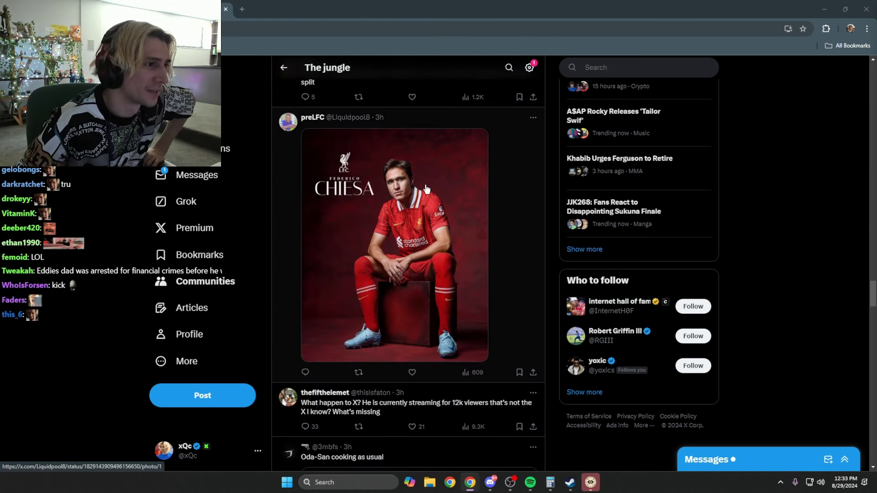
pyautogui.scroll(-1, 427, 188)
pyautogui.scroll(-1, 427, 188)
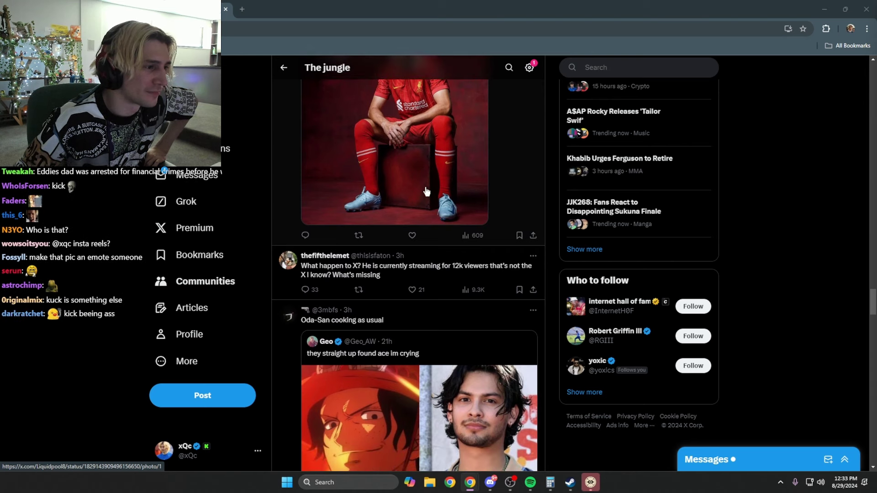
pyautogui.scroll(-1, 426, 192)
pyautogui.scroll(-1, 430, 198)
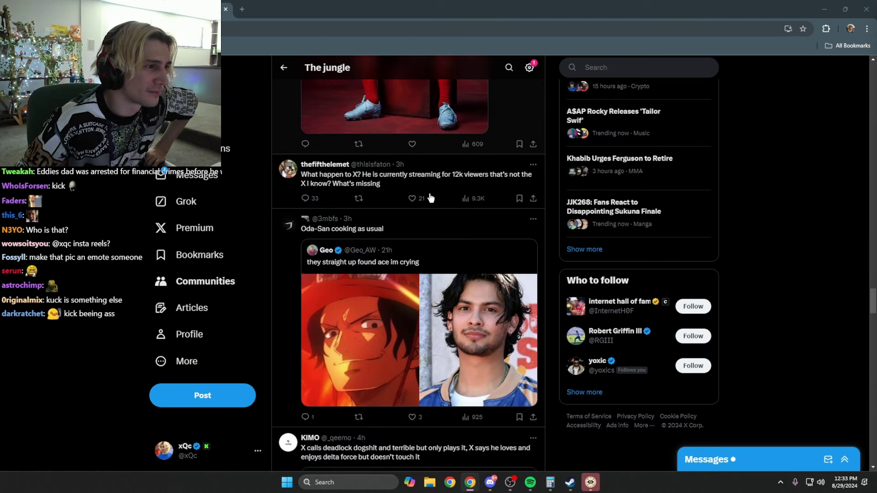
pyautogui.scroll(-1, 430, 199)
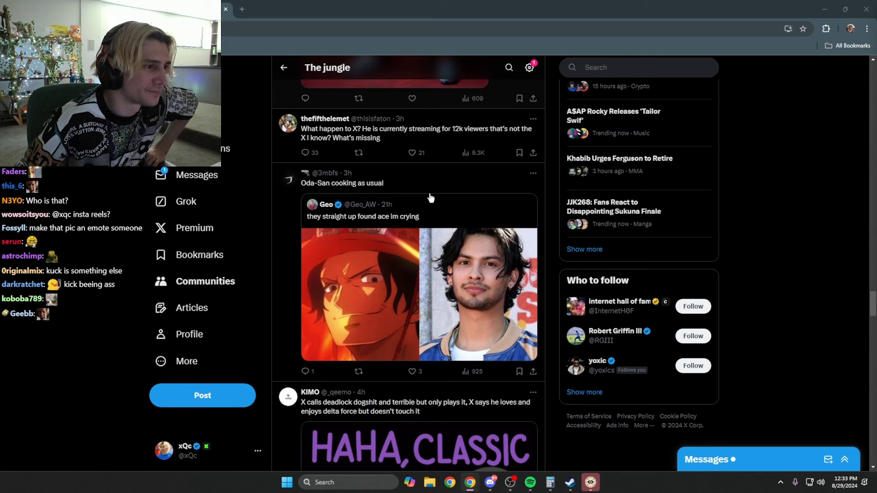
pyautogui.scroll(1, 432, 197)
pyautogui.click(449, 177)
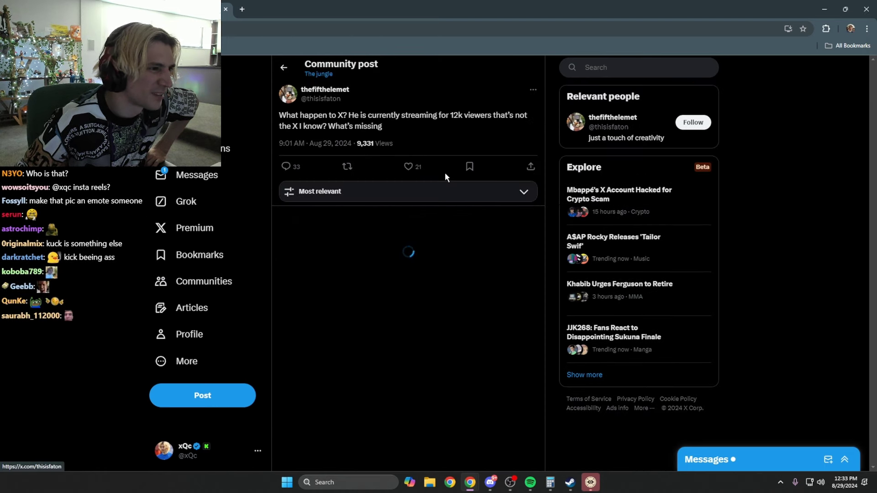
pyautogui.scroll(-1, 455, 159)
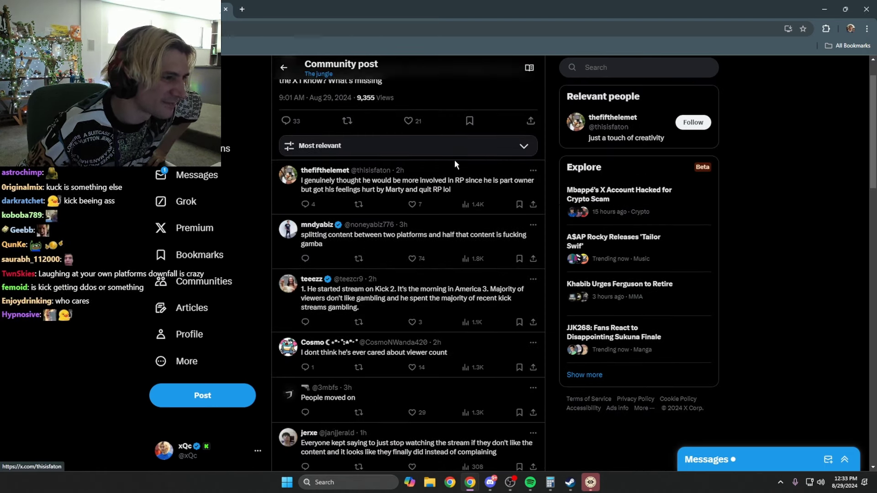
pyautogui.scroll(-1, 456, 164)
pyautogui.scroll(-1, 456, 146)
pyautogui.scroll(-1, 453, 142)
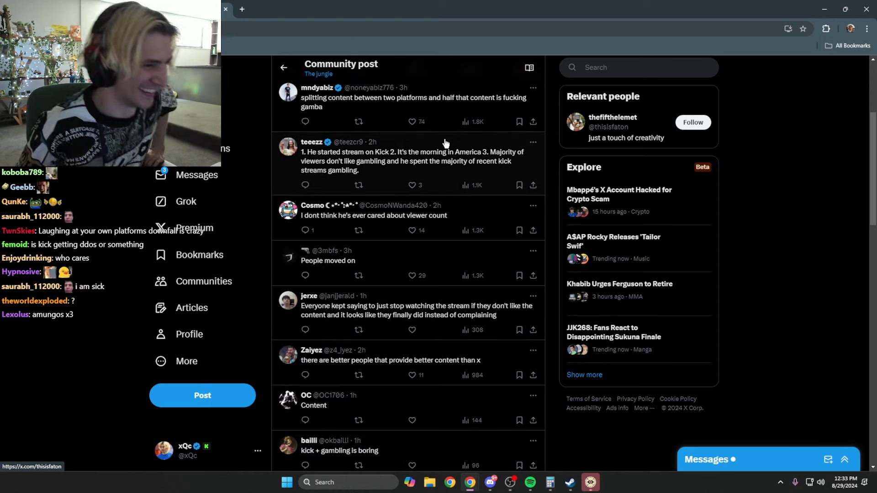
pyautogui.scroll(2, 442, 124)
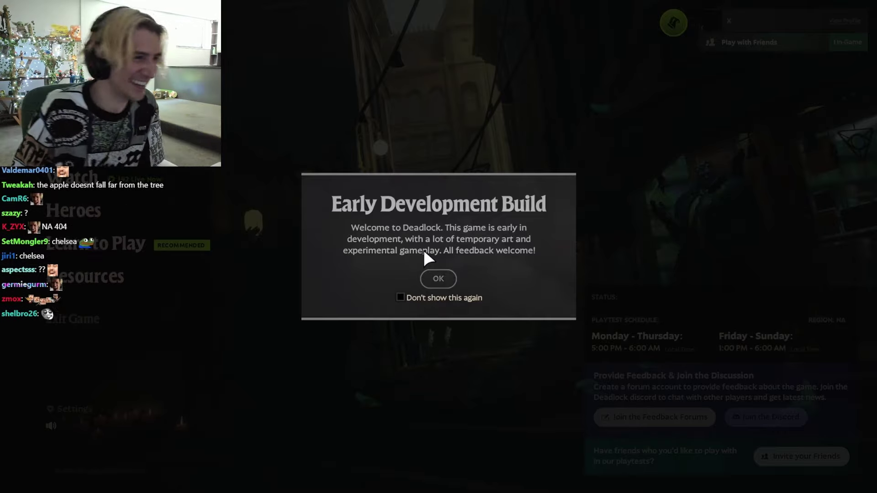
# Dismiss Deadlock's Early Development Build notice, back out of Play, and return to the browser.
pyautogui.click(439, 278)
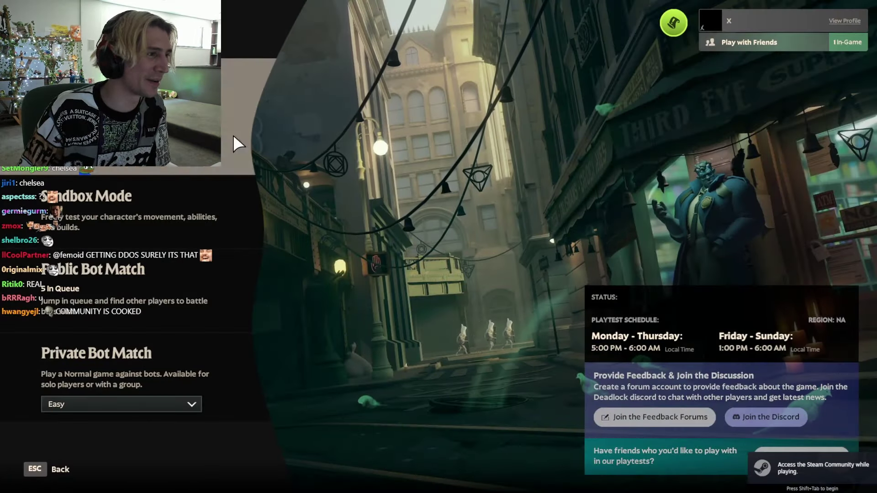
pyautogui.press('Escape')
pyautogui.hotkey('alt', 'Tab')
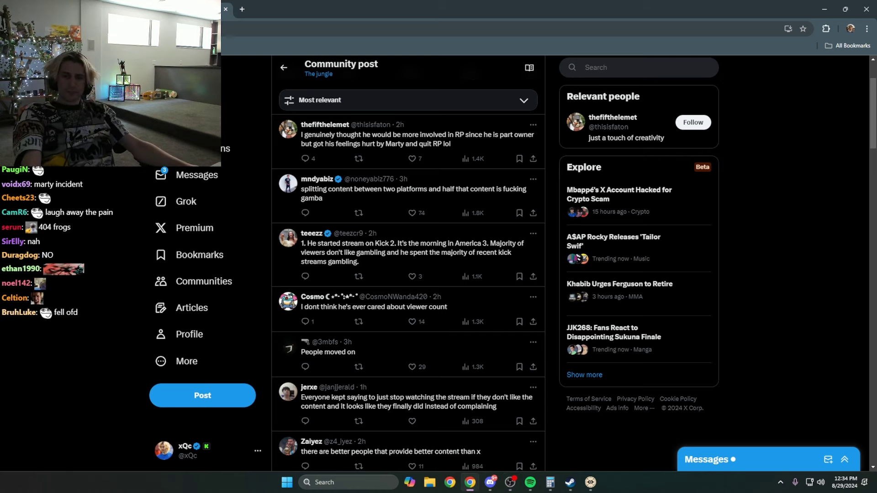
# Stop Deadlock from its Steam library page and confirm Exit game.
pyautogui.hotkey('alt', 'Tab')
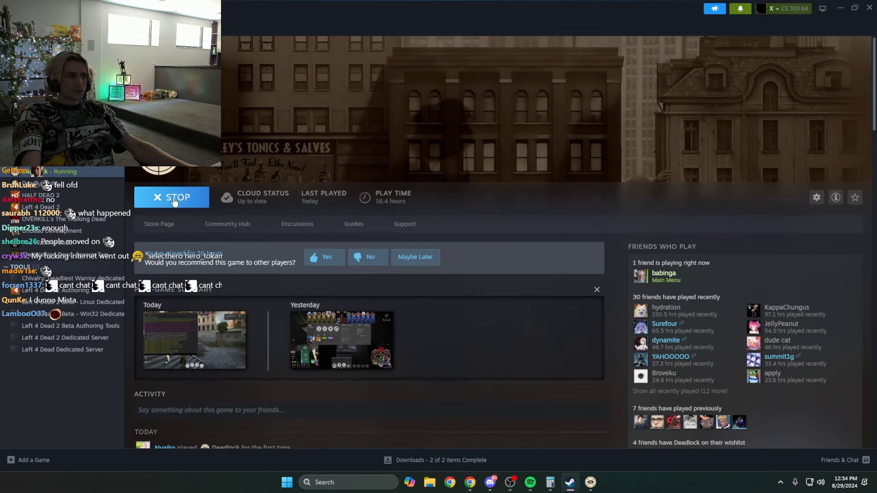
pyautogui.click(172, 198)
pyautogui.click(429, 264)
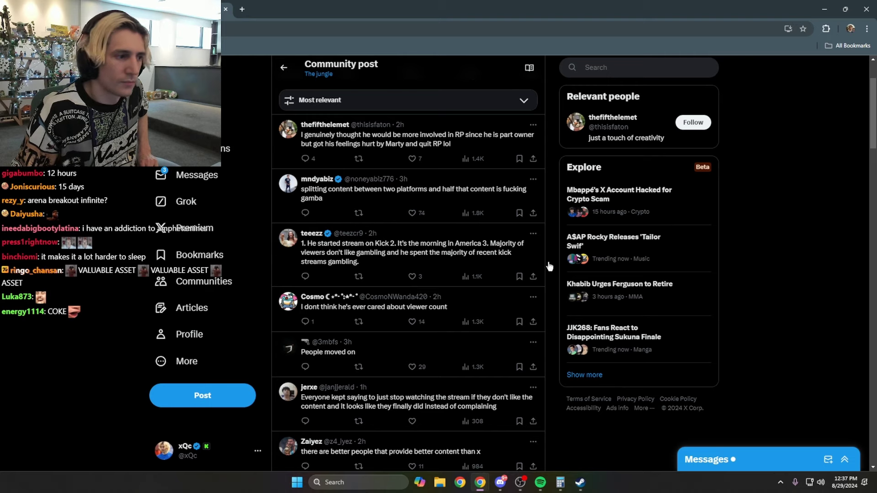
# Browse The jungle community feed again, then relaunch Deadlock with PLAY in Steam.
pyautogui.click(284, 67)
pyautogui.scroll(-2, 521, 185)
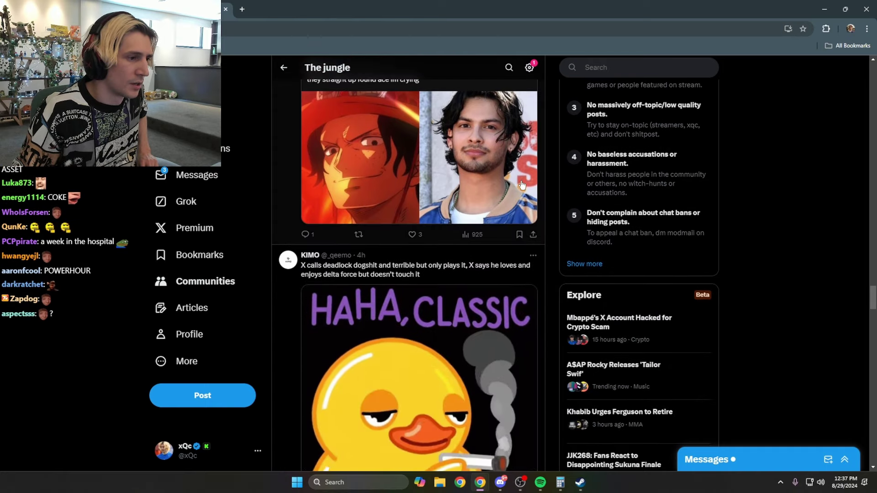
pyautogui.scroll(-1, 514, 219)
pyautogui.scroll(-3, 515, 217)
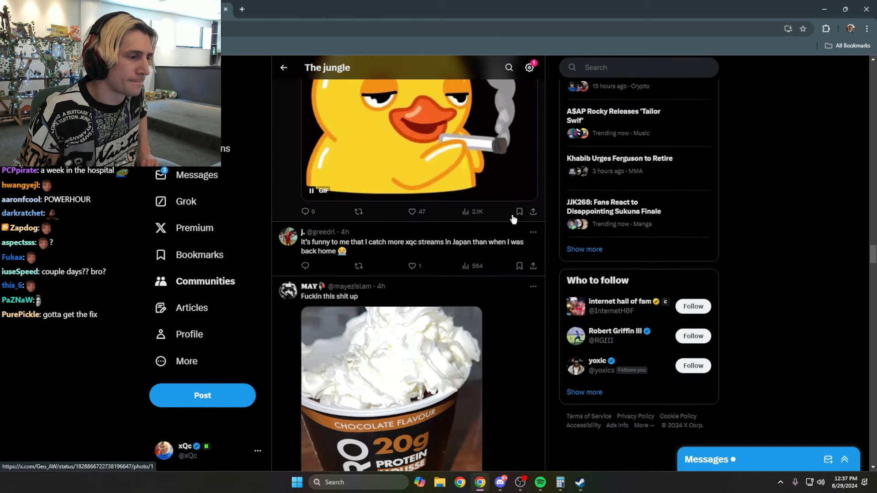
pyautogui.scroll(-2, 514, 218)
pyautogui.scroll(-1, 514, 218)
pyautogui.scroll(-1, 514, 219)
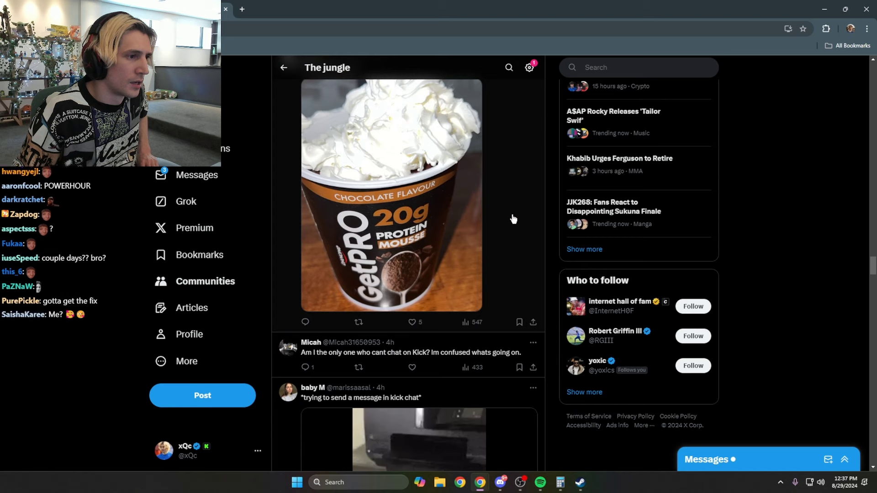
pyautogui.scroll(1, 459, 207)
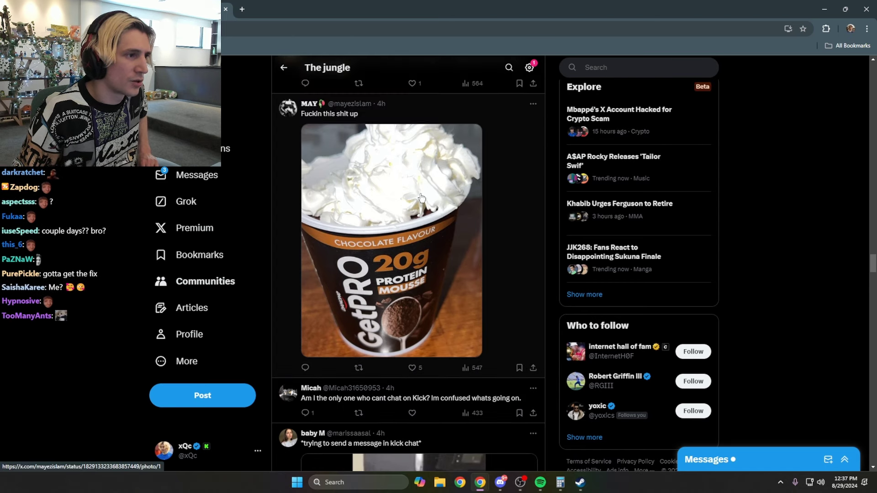
pyautogui.scroll(-2, 424, 204)
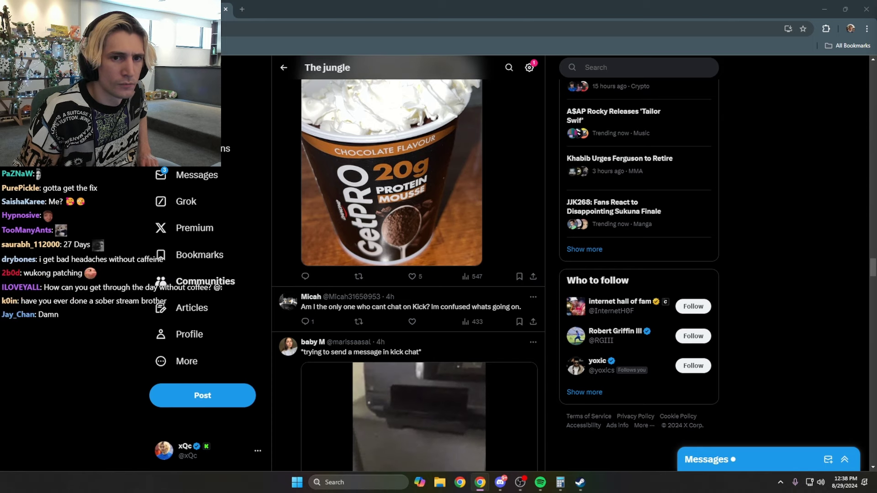
pyautogui.scroll(-2, 788, 233)
pyautogui.scroll(-2, 787, 234)
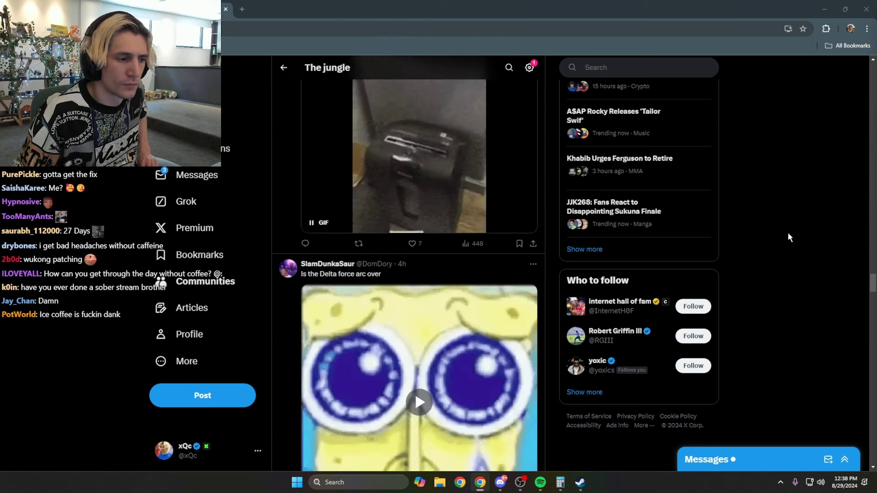
pyautogui.scroll(-1, 787, 233)
pyautogui.scroll(-2, 787, 235)
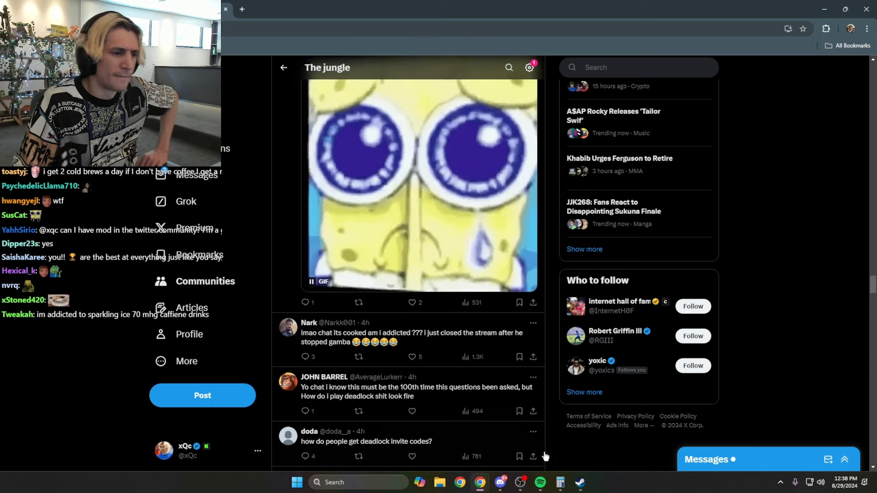
pyautogui.click(579, 482)
pyautogui.click(171, 197)
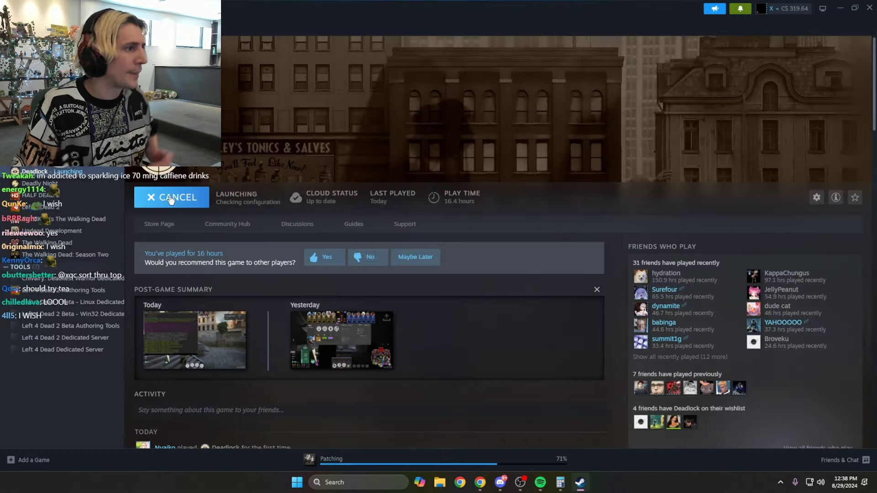